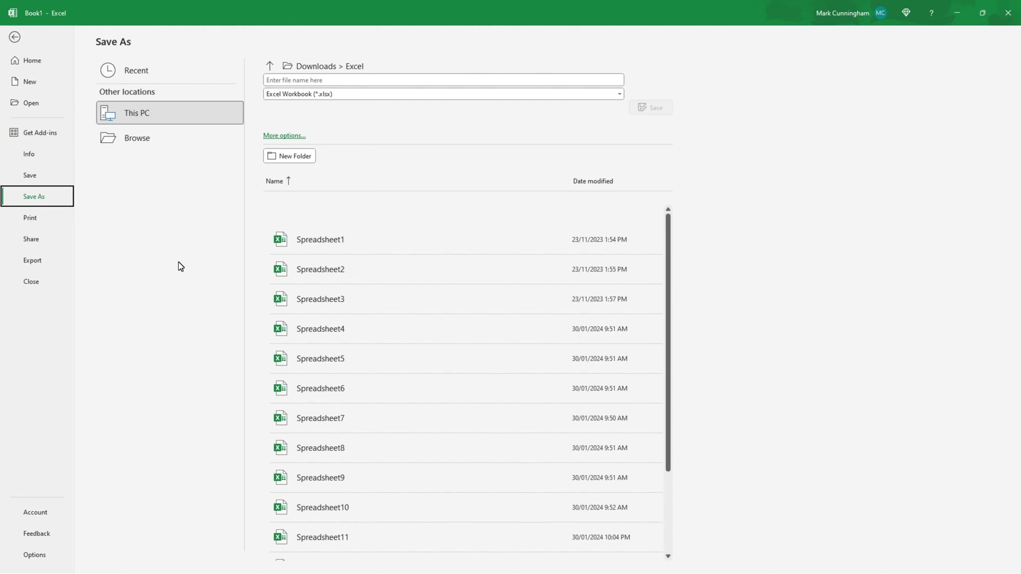
Tick 'Turn on all connected experiences' in the account's privacy settings.
left_click(35, 513)
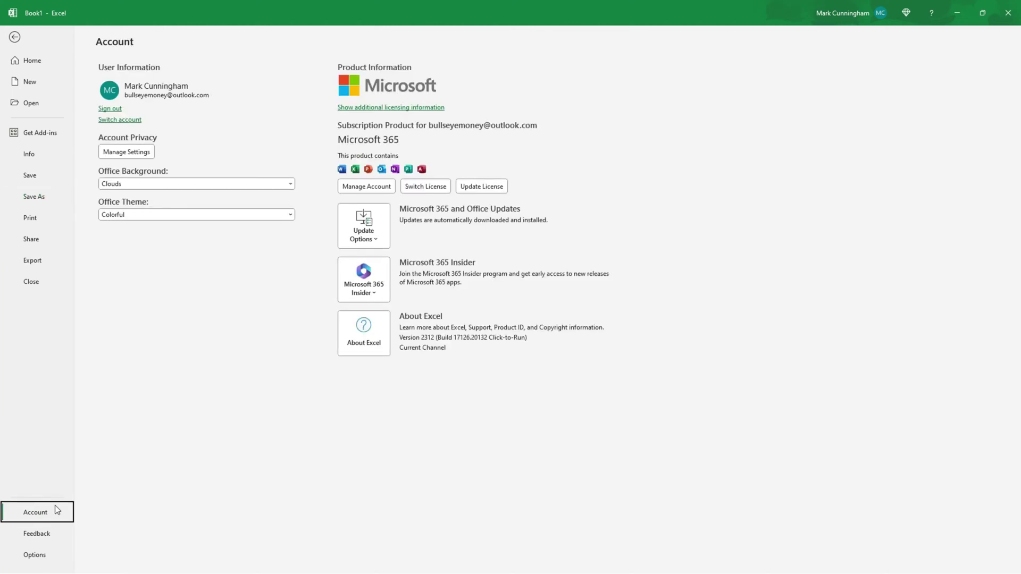
left_click(147, 154)
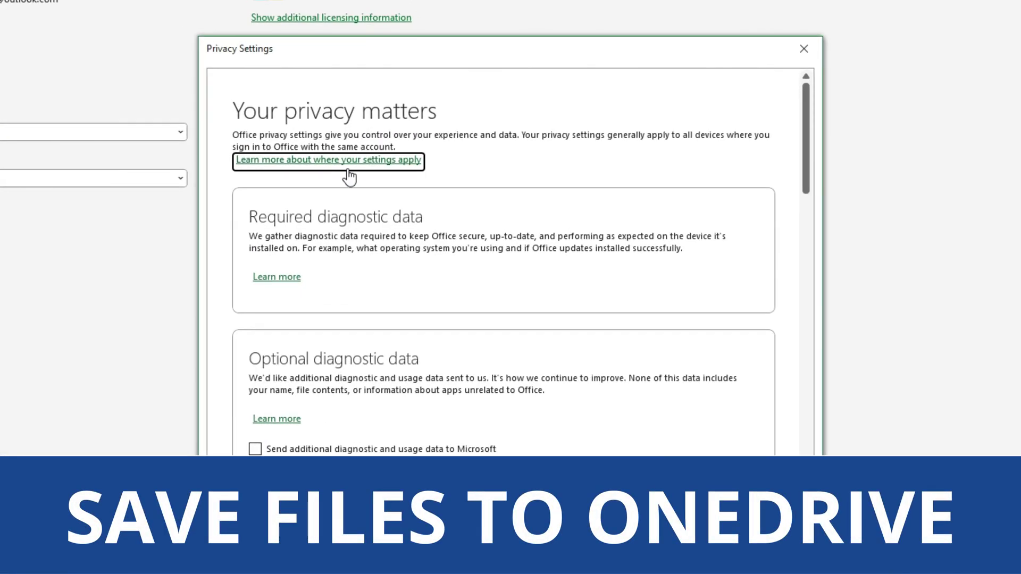
left_click_drag(805, 117, 781, 308)
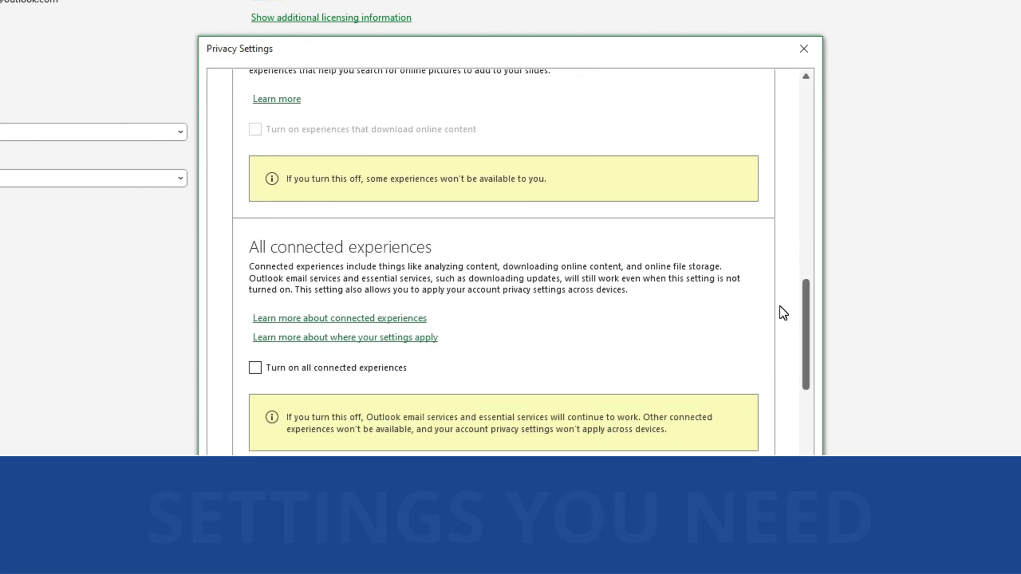
left_click(255, 368)
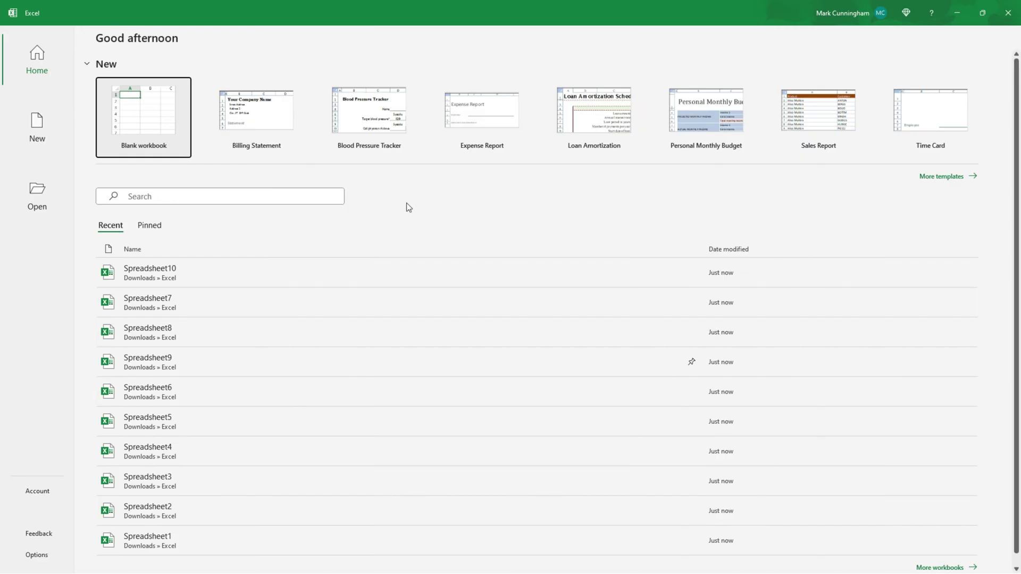
Create a blank workbook and view its Save As location, Downloads > Excel on This PC.
left_click(144, 125)
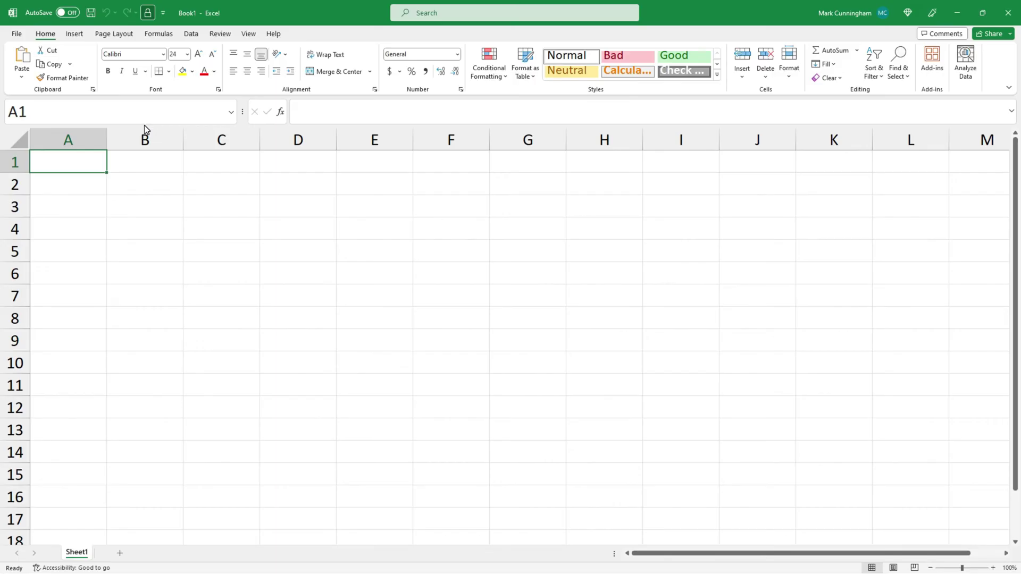
left_click(91, 13)
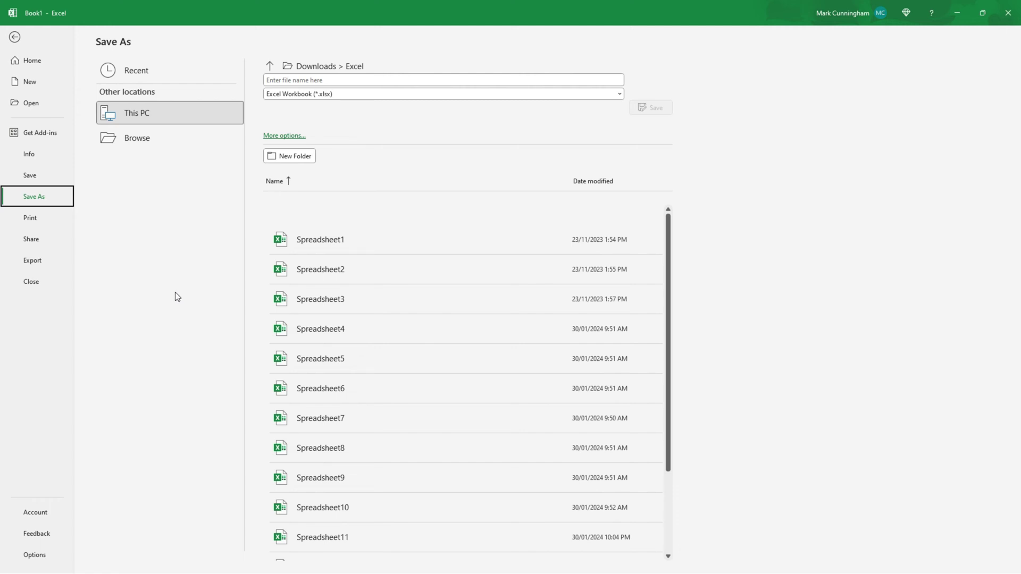
Enable 'Turn on all connected experiences' in privacy settings, apply it, and accept the restart notice.
left_click(44, 513)
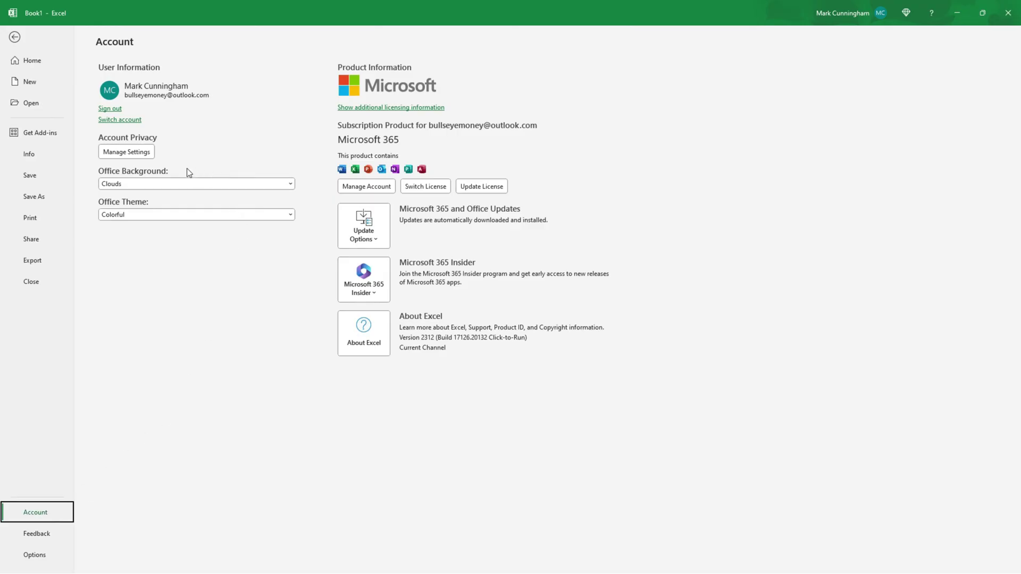
left_click(141, 154)
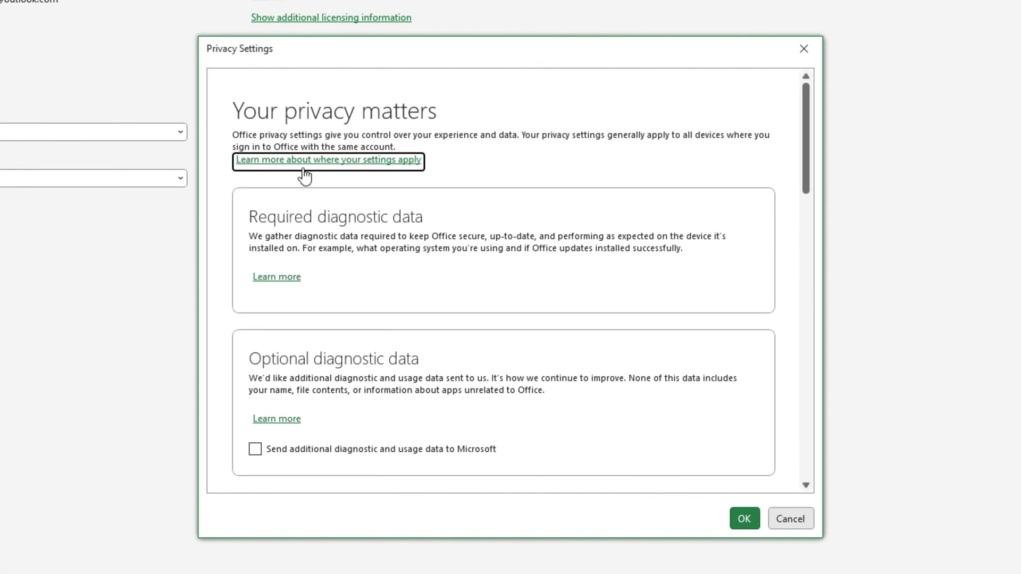
left_click_drag(772, 130, 781, 307)
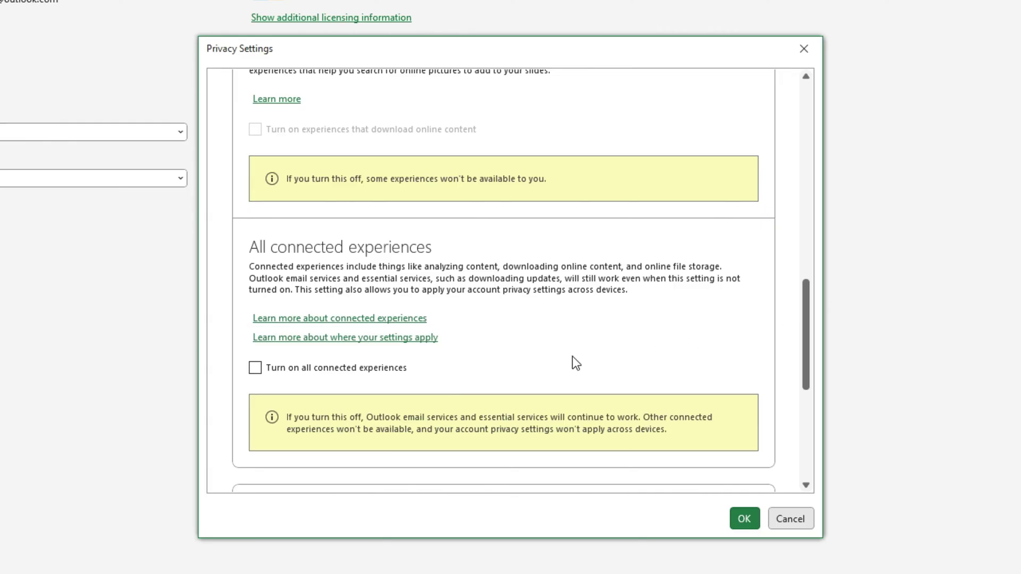
left_click(258, 369)
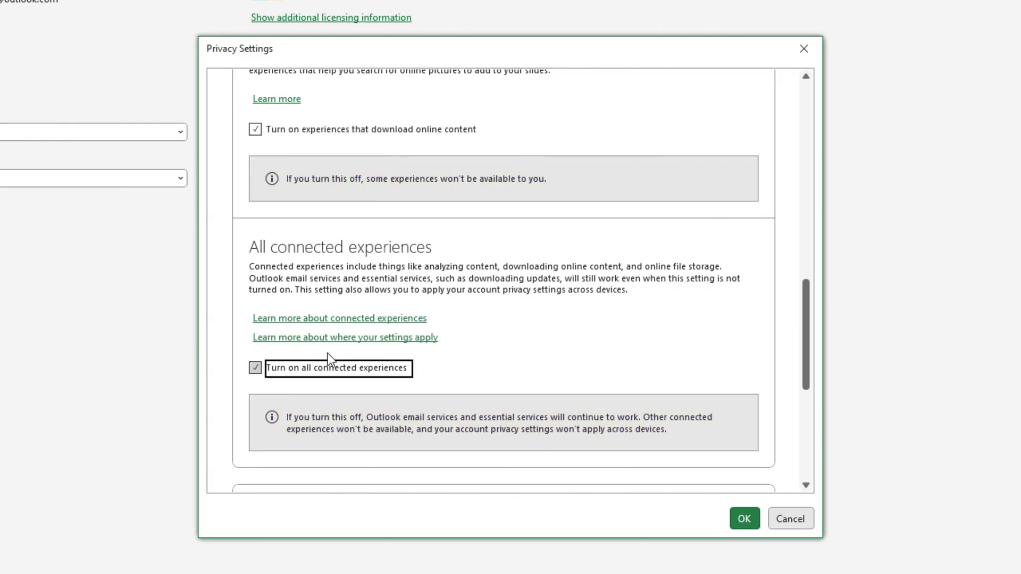
left_click(744, 522)
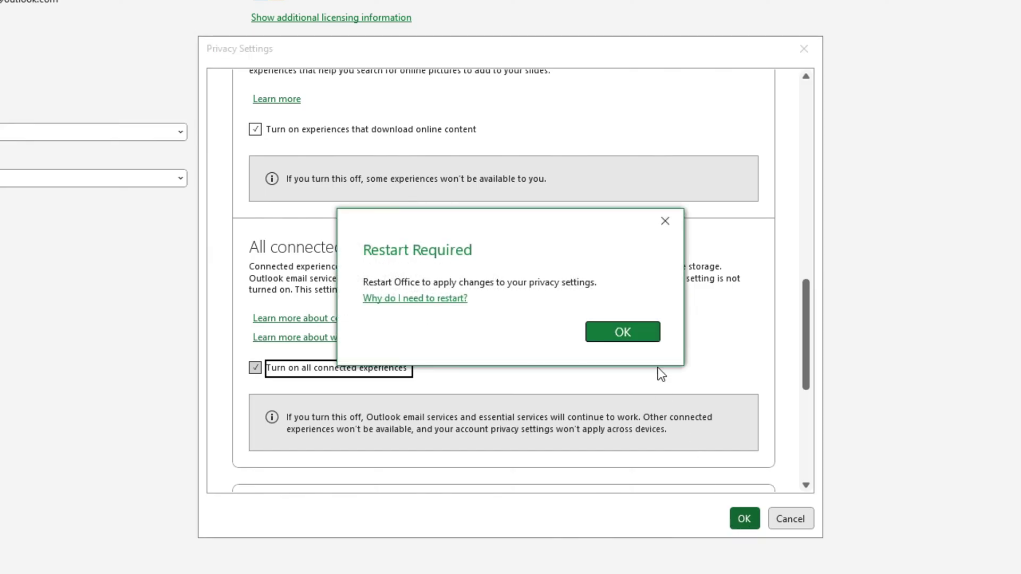
left_click(630, 333)
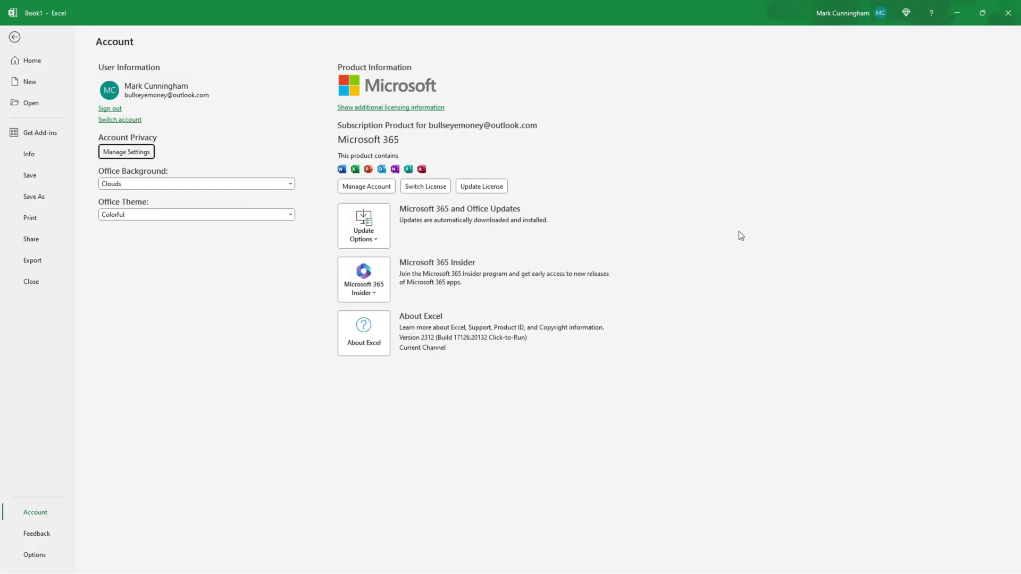
Restart Excel, then tick 'Show additional places for saving' and 'AutoSave files stored in the Cloud' in Save options.
left_click(1008, 13)
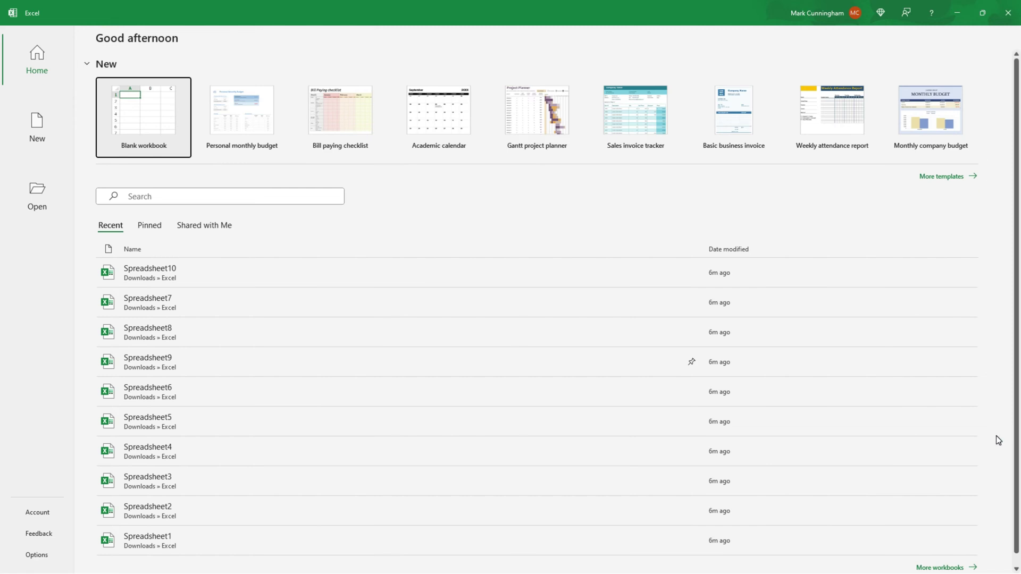
left_click(46, 556)
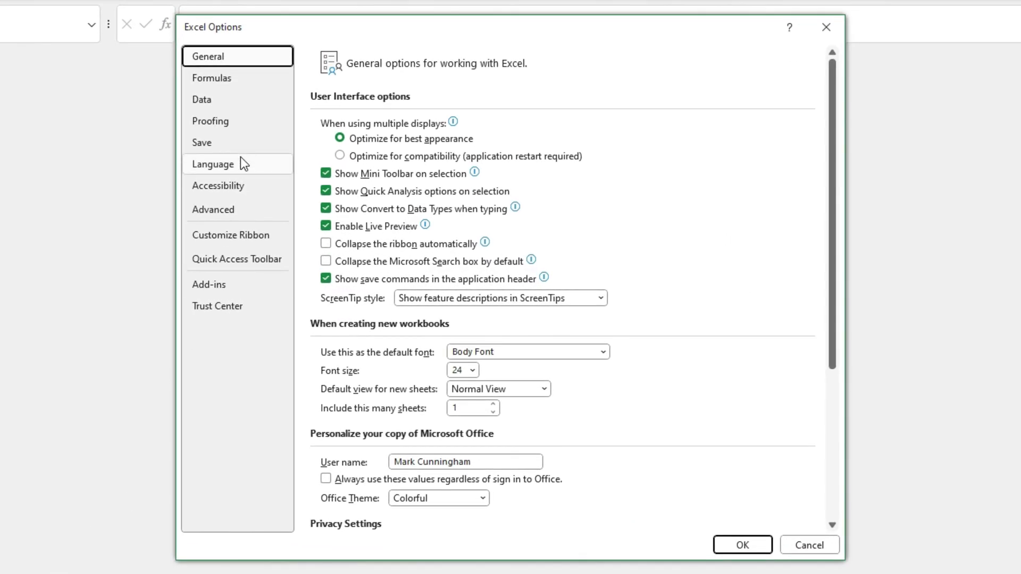
left_click(241, 149)
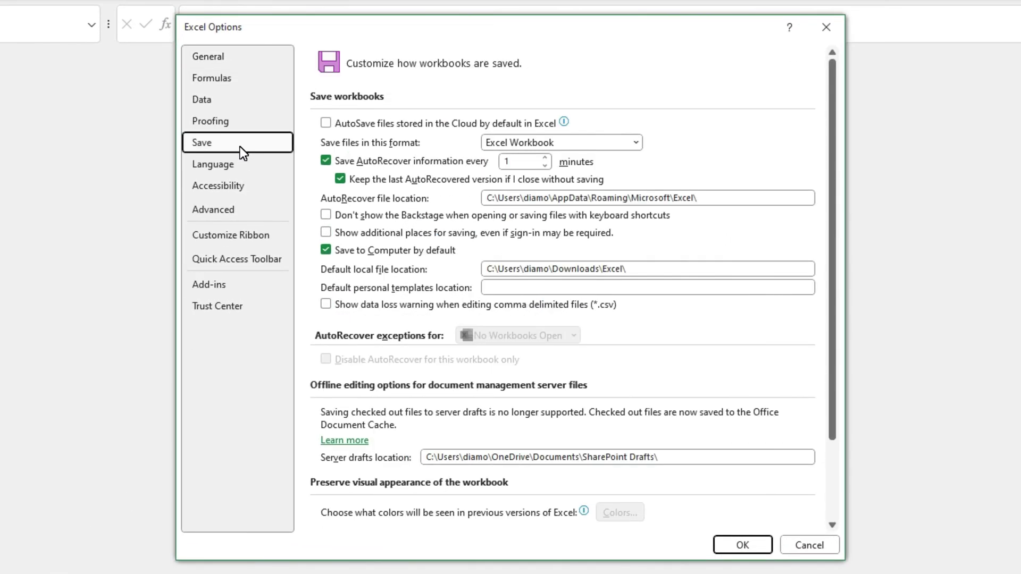
left_click(323, 234)
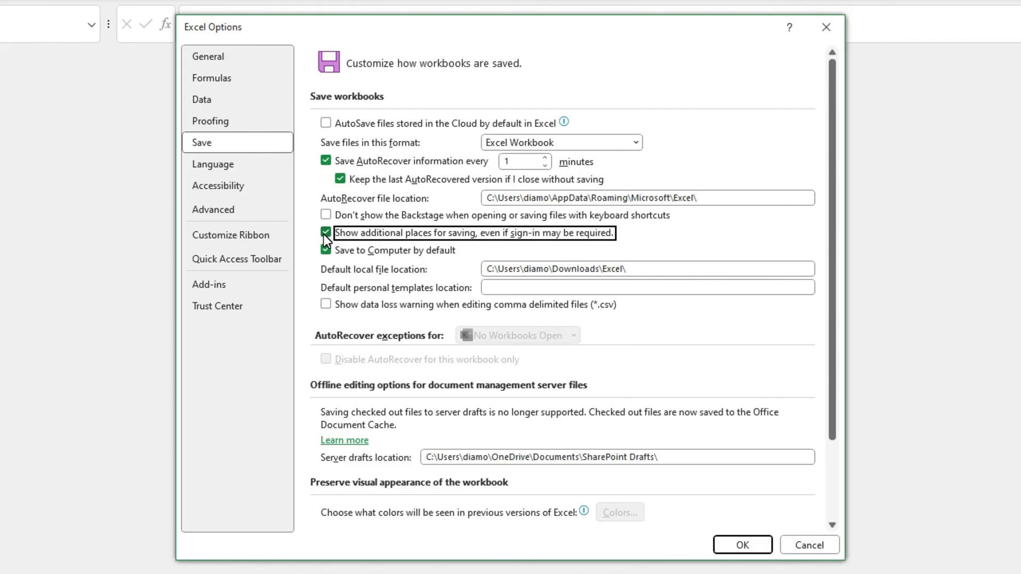
left_click(326, 123)
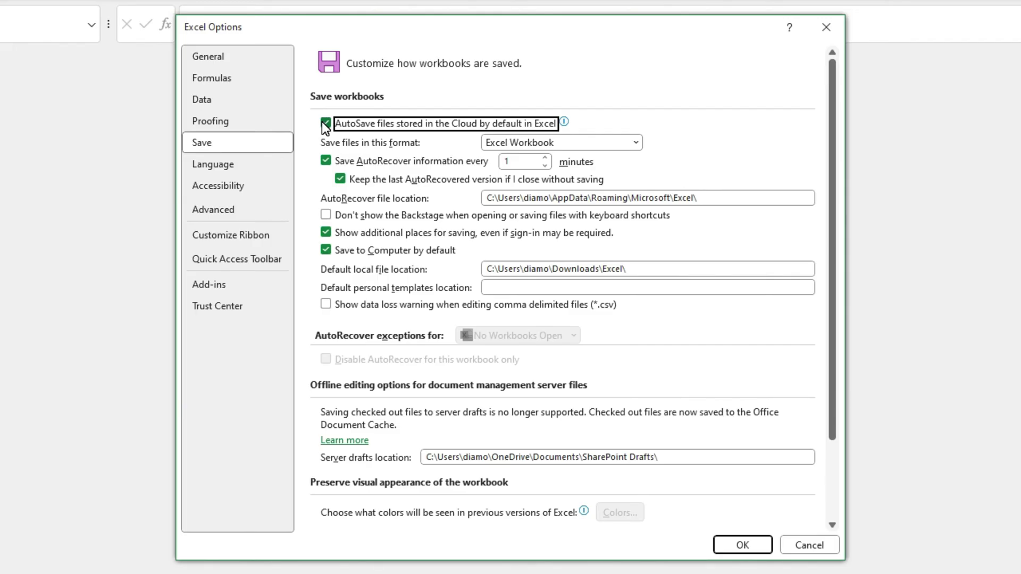
left_click(757, 547)
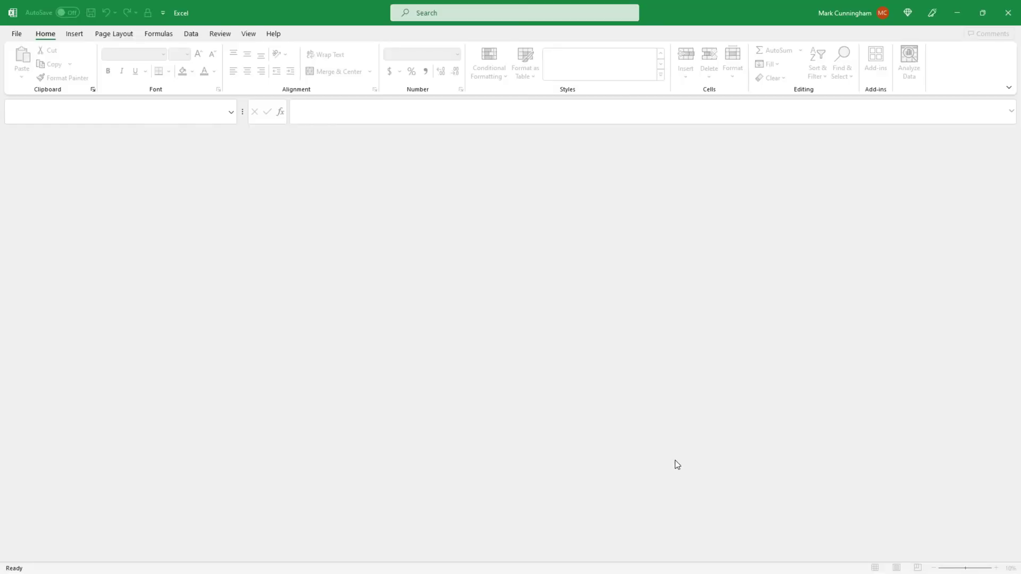
Close the empty Excel window, start a new blank workbook, and bring up its save prompt.
left_click(1008, 14)
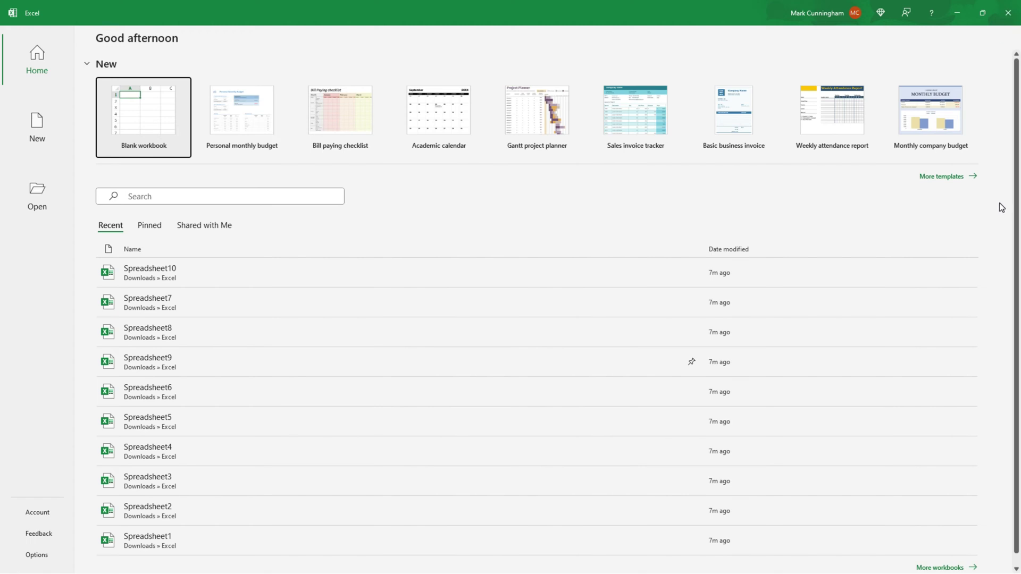
left_click(153, 123)
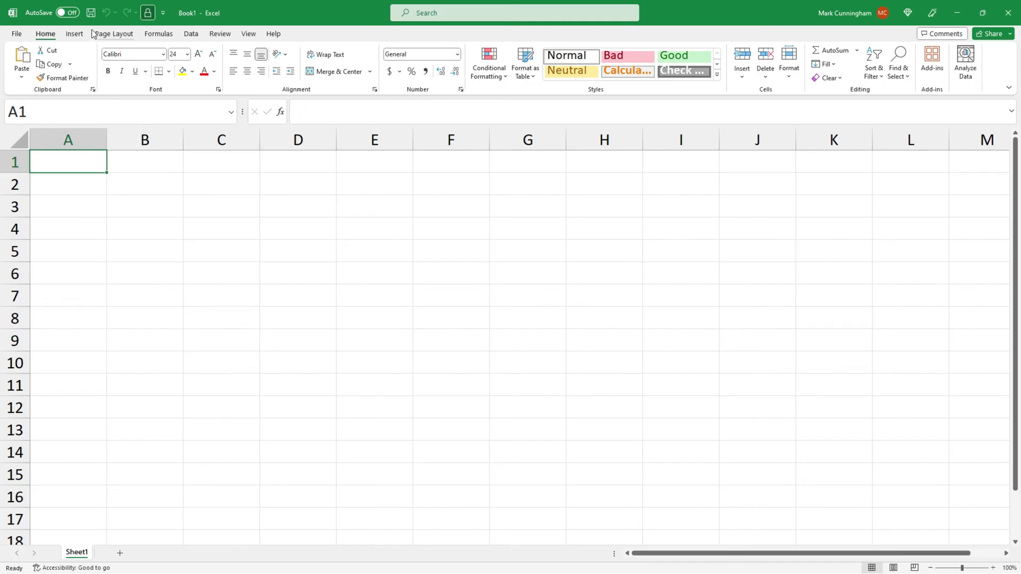
left_click(91, 13)
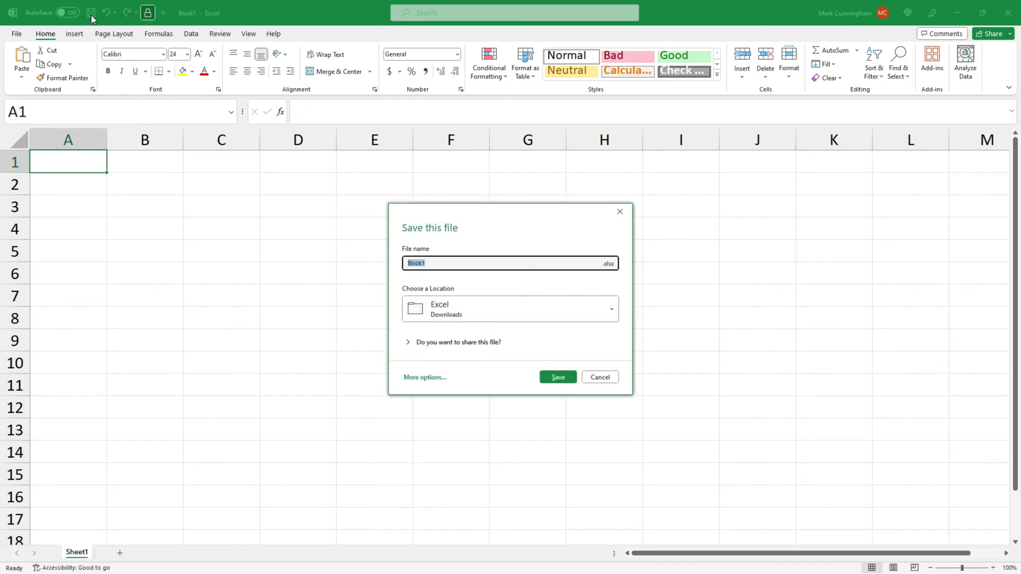
Check the offered save locations, cancel the save prompt, and return to the File start page.
left_click(611, 314)
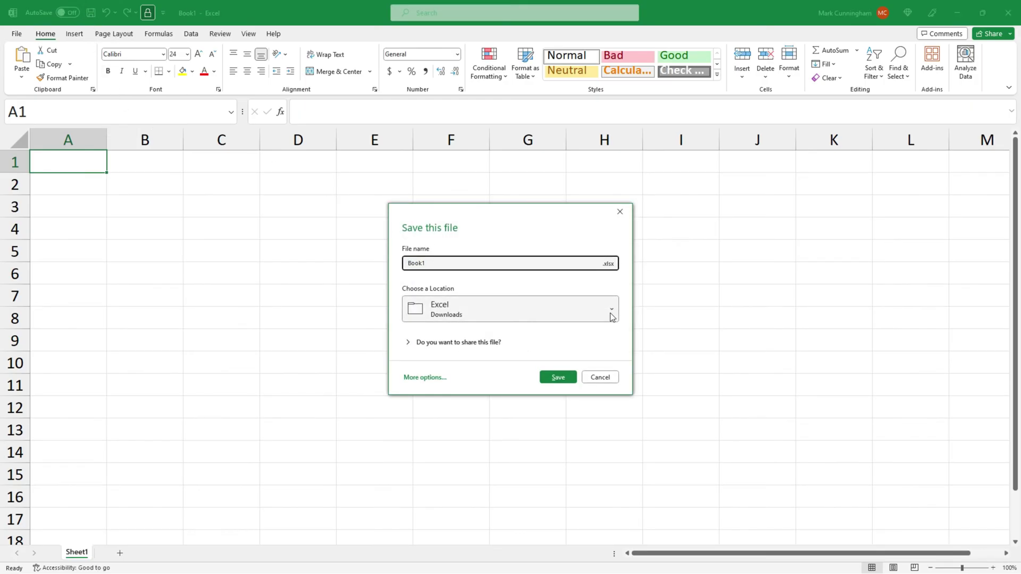
left_click(610, 313)
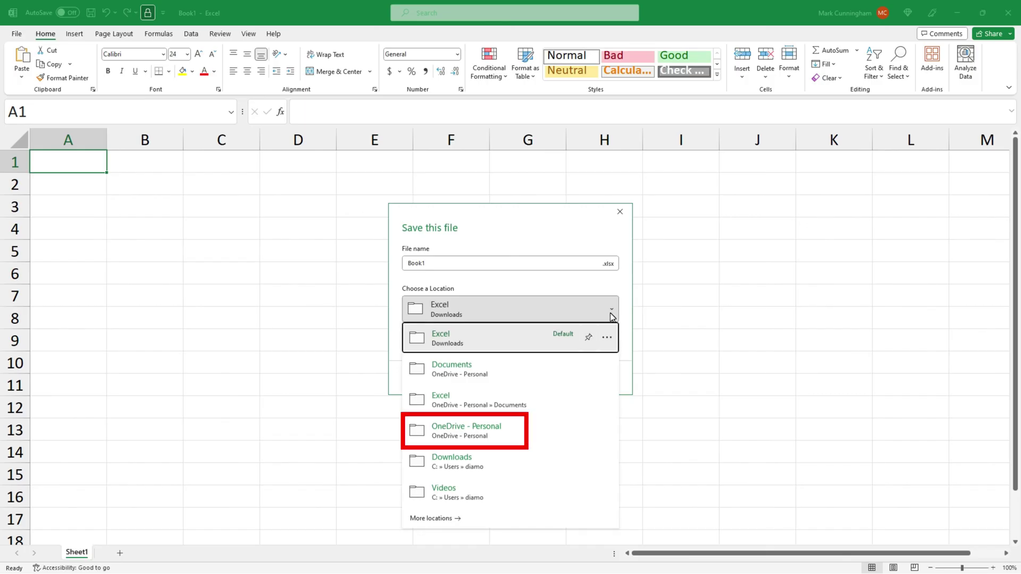
left_click(614, 287)
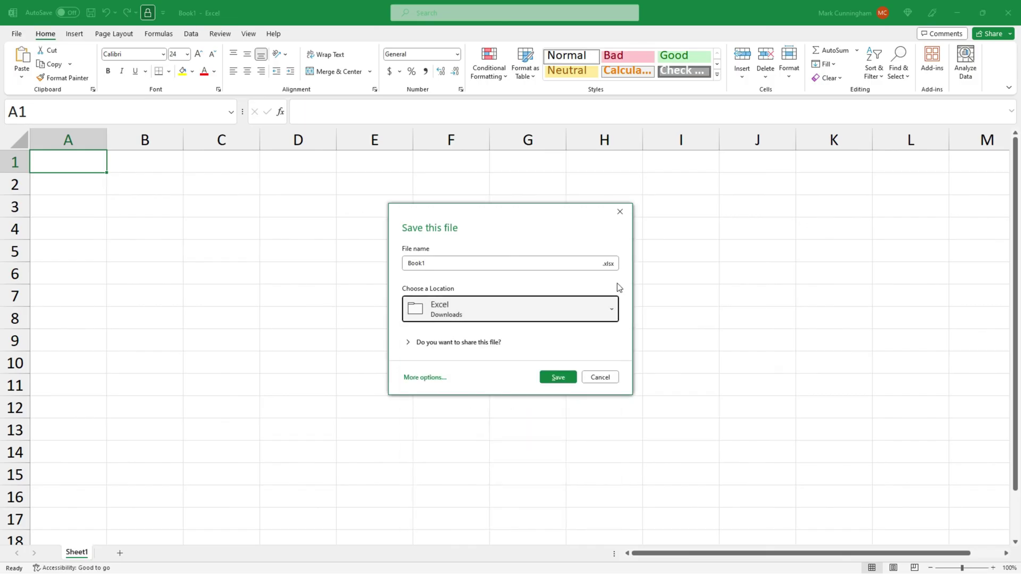
left_click(601, 375)
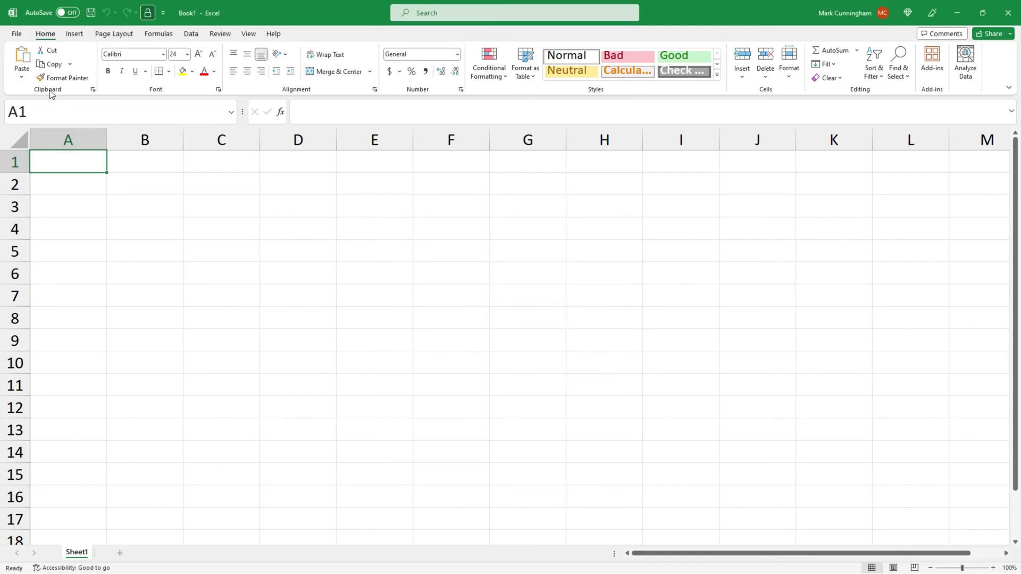
left_click(19, 36)
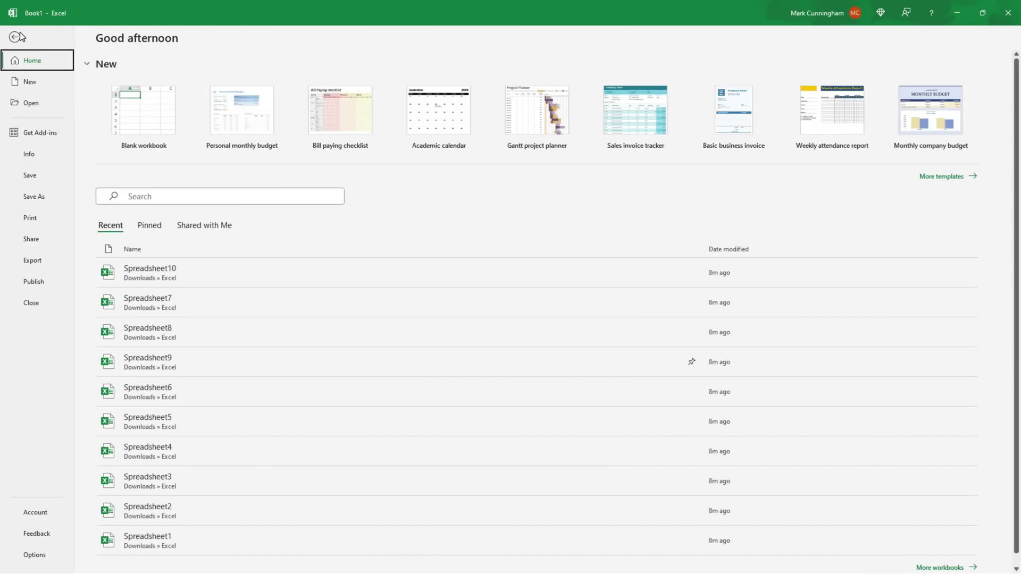
Uncheck 'Save to Computer by default' in Excel's Save options and apply it.
left_click(44, 177)
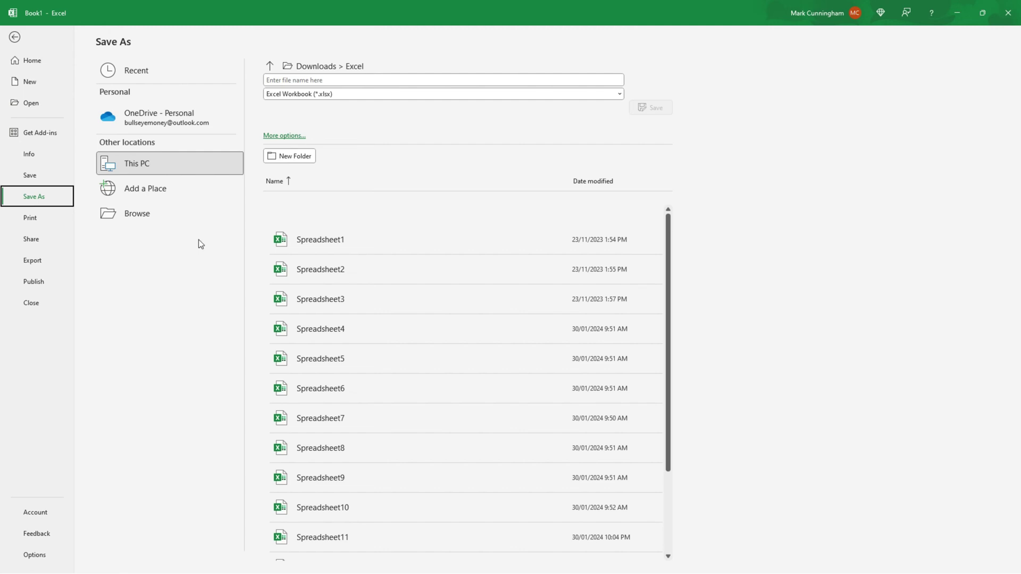
left_click(48, 556)
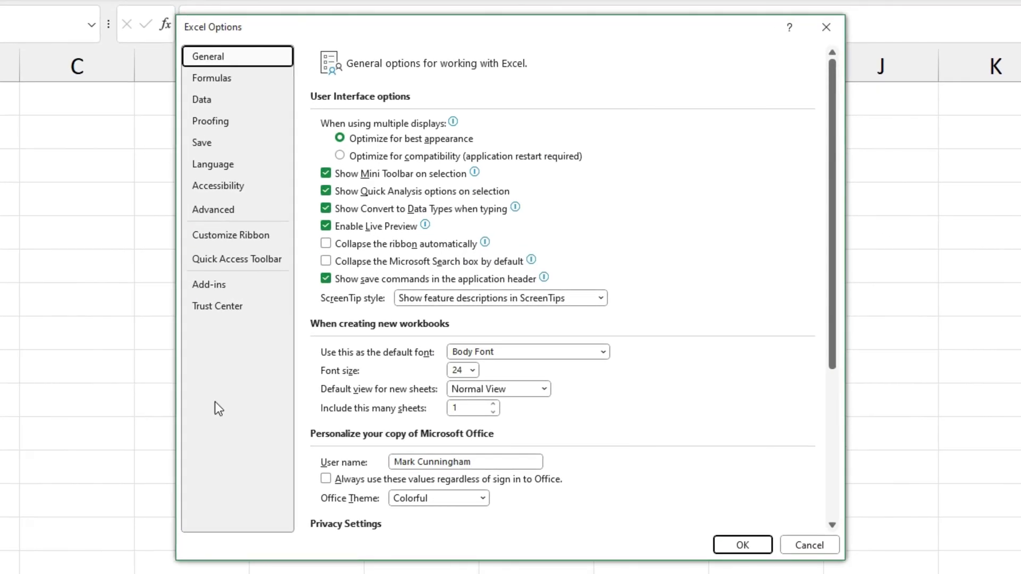
left_click(263, 144)
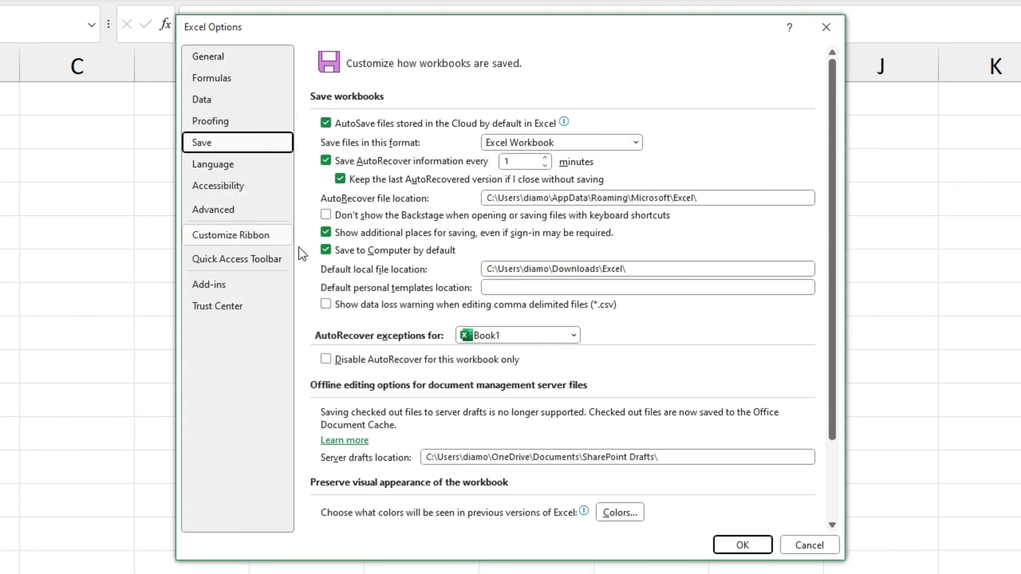
left_click(327, 252)
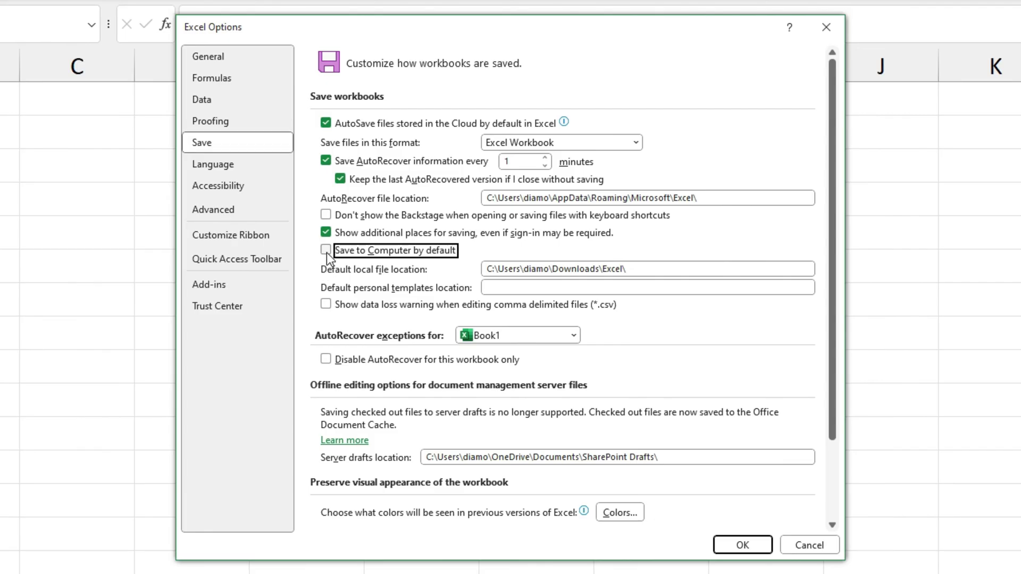
left_click(743, 545)
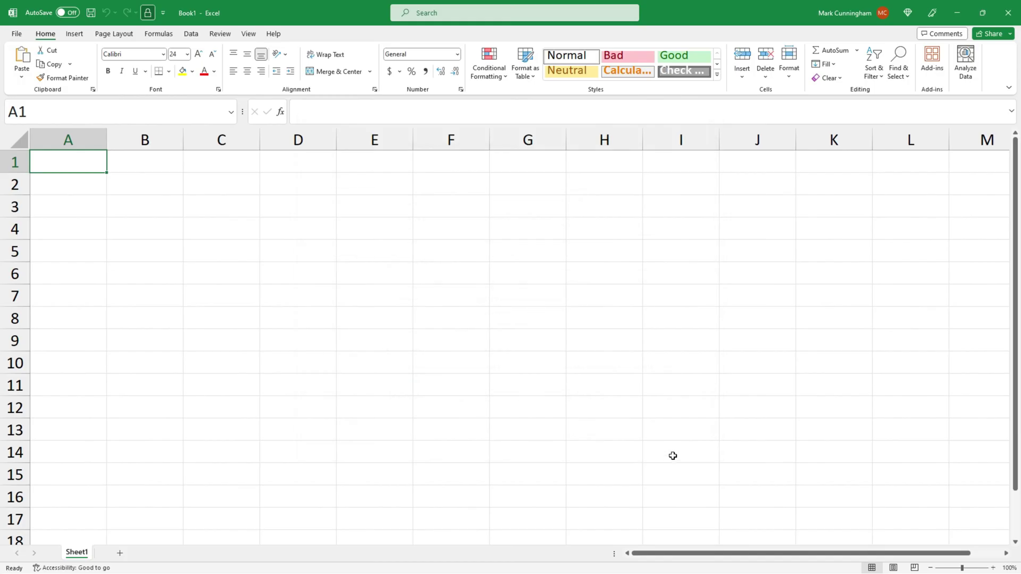
Replace the workbook with a new blank one and confirm it now saves to OneDrive - Personal.
left_click(1007, 18)
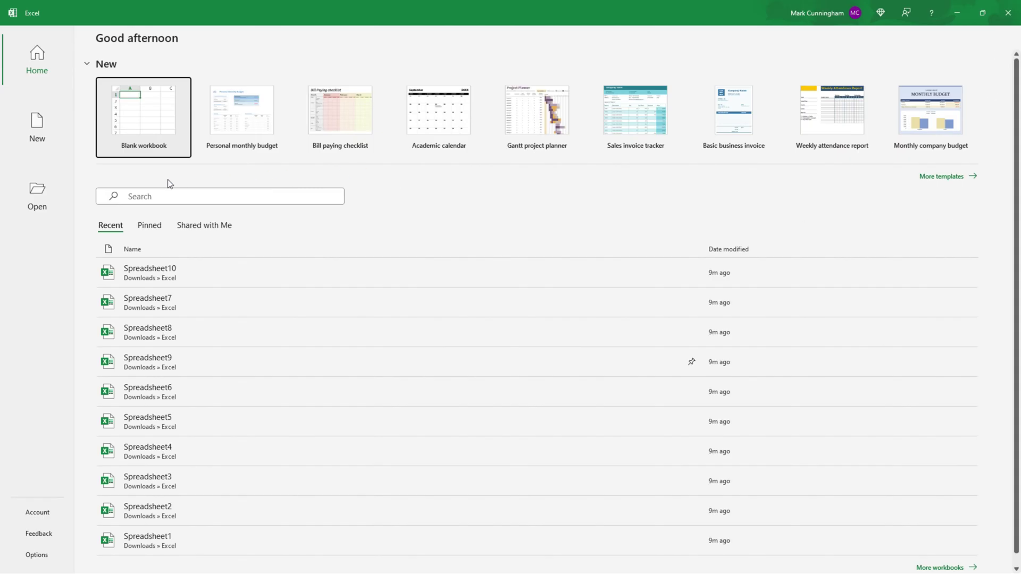
left_click(160, 113)
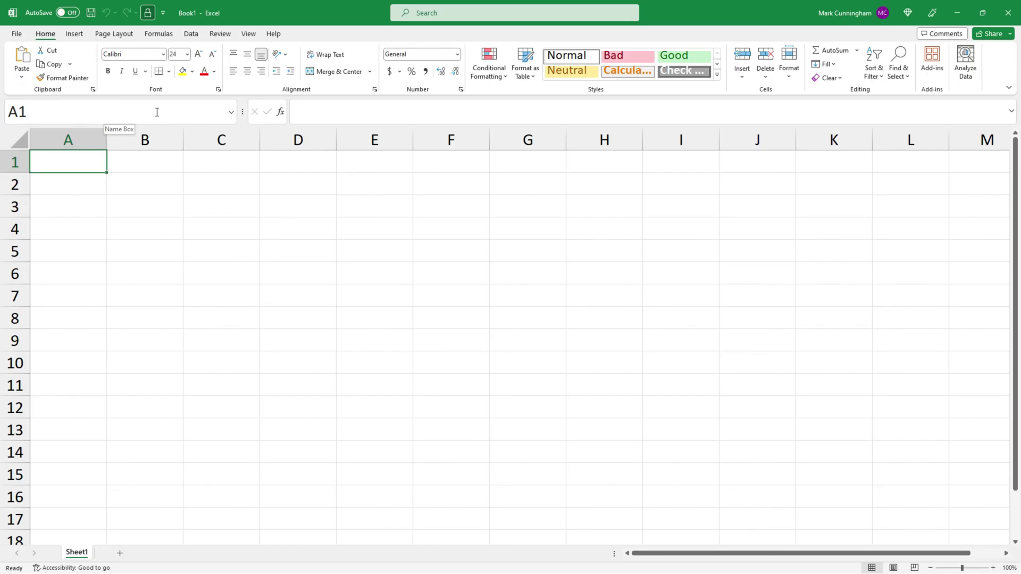
left_click(91, 13)
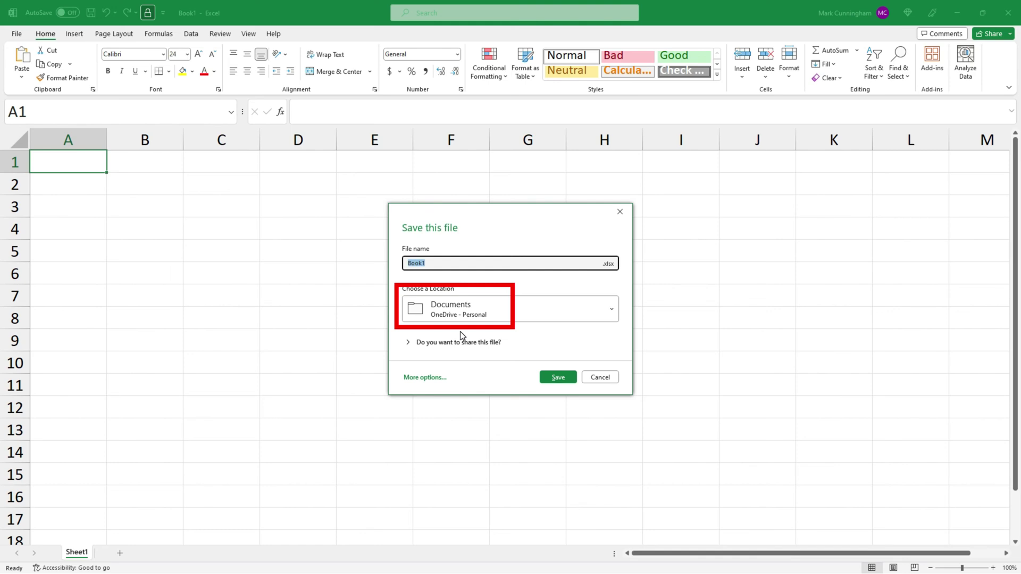
left_click(600, 378)
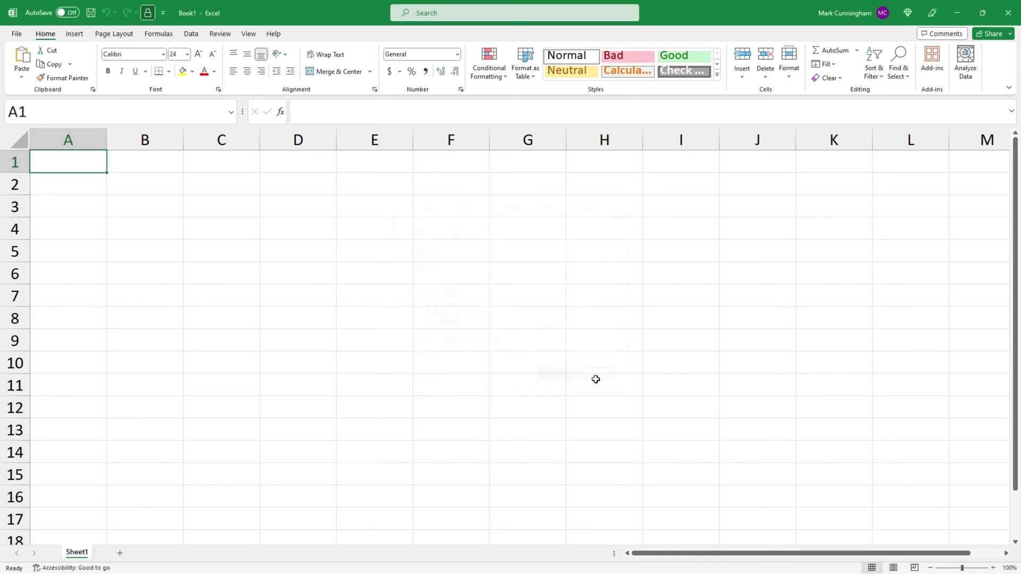
left_click(17, 35)
Save the workbook as 'Spreadsheet16' to OneDrive - Personal.
left_click(44, 178)
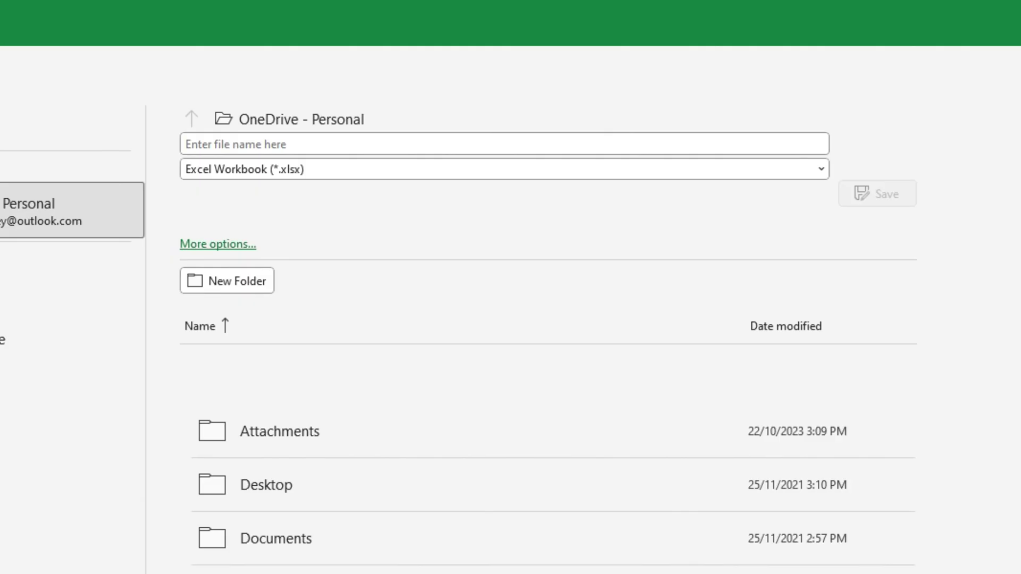
left_click(318, 142)
type("Spreadsheet16")
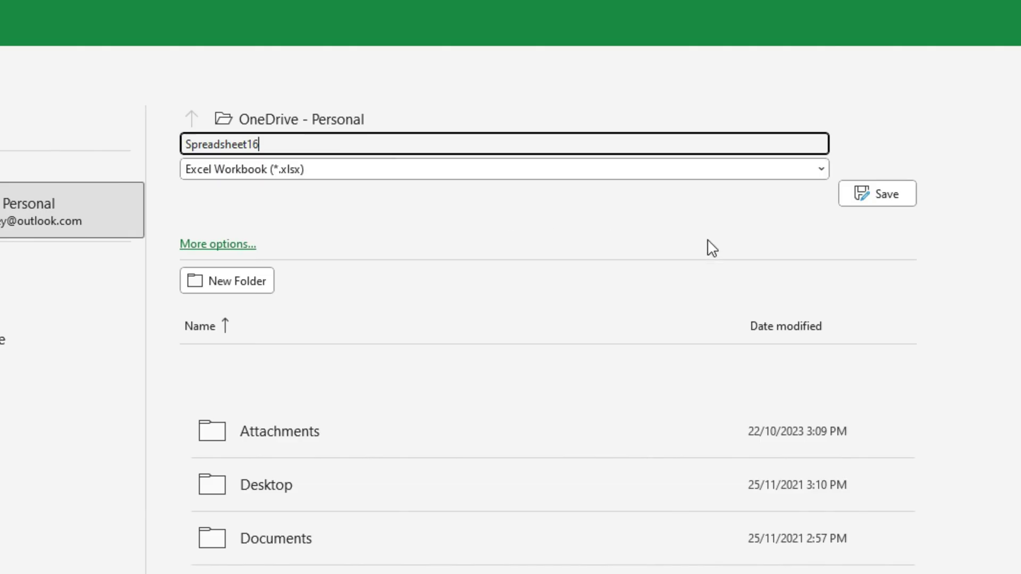
left_click(889, 196)
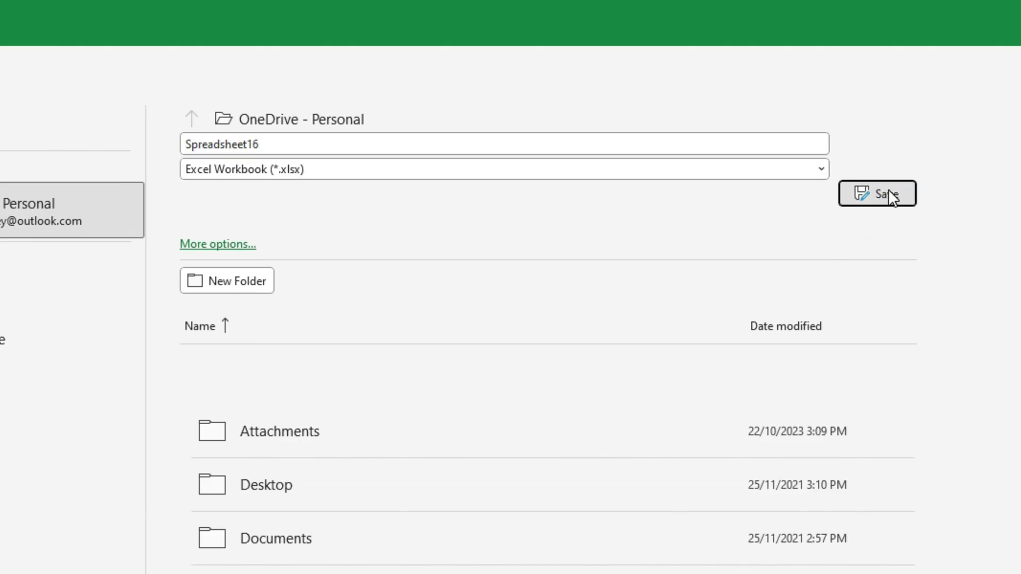